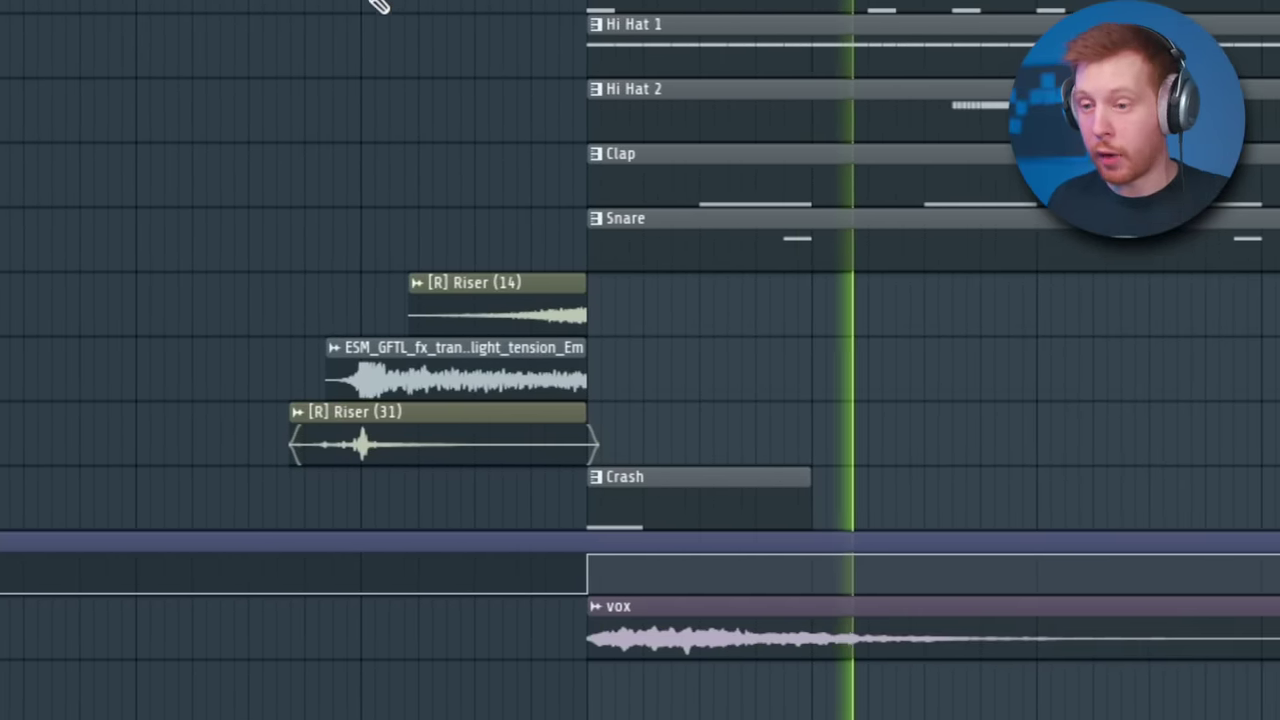
- Trim the ends of the piano, 808 and drum clips on tracks 6 to 12 to leave a gap before bar 17
scroll(322, 452, up, 4)
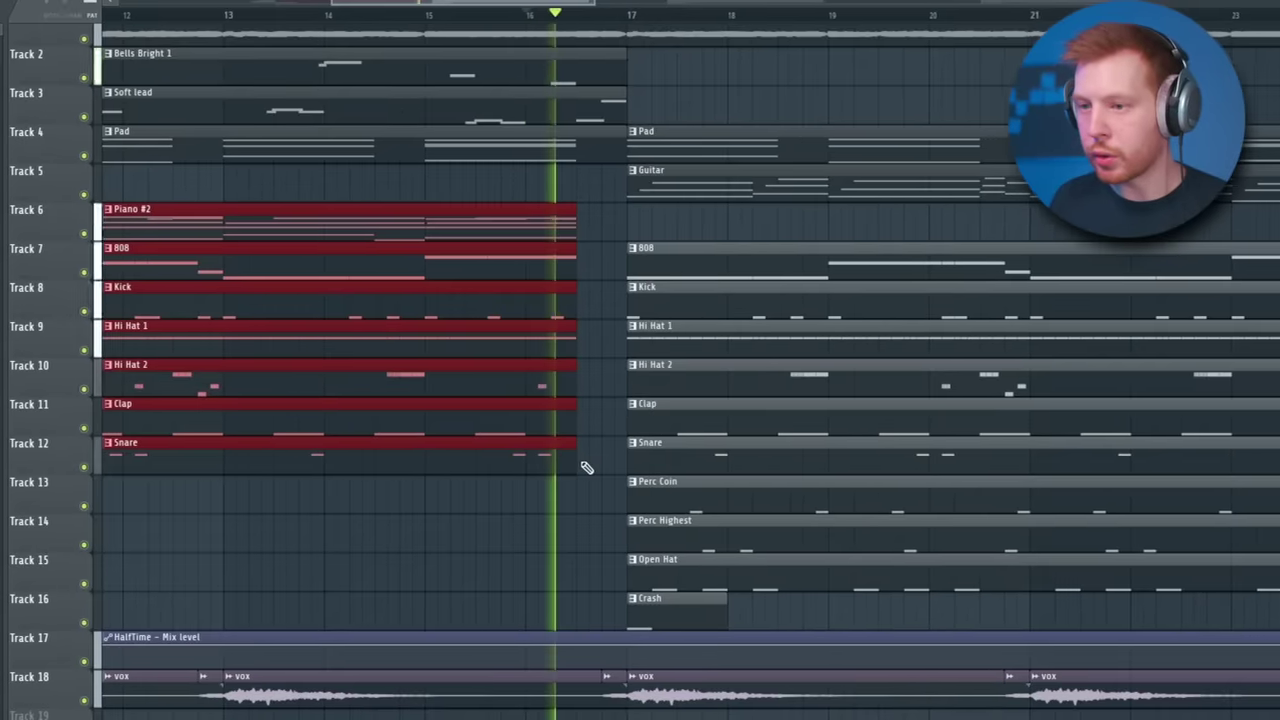
scroll(556, 437, down, 4)
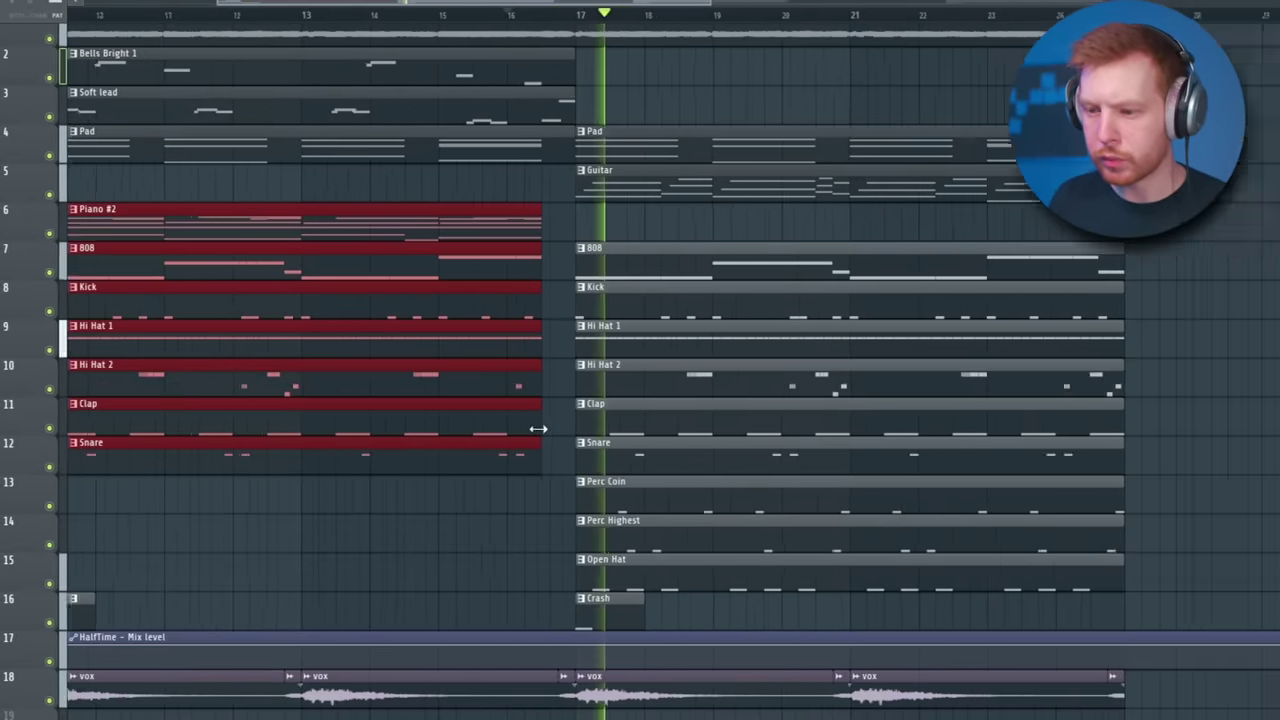
drag(499, 448, 671, 417)
drag(797, 420, 983, 414)
ctrl+click(731, 487)
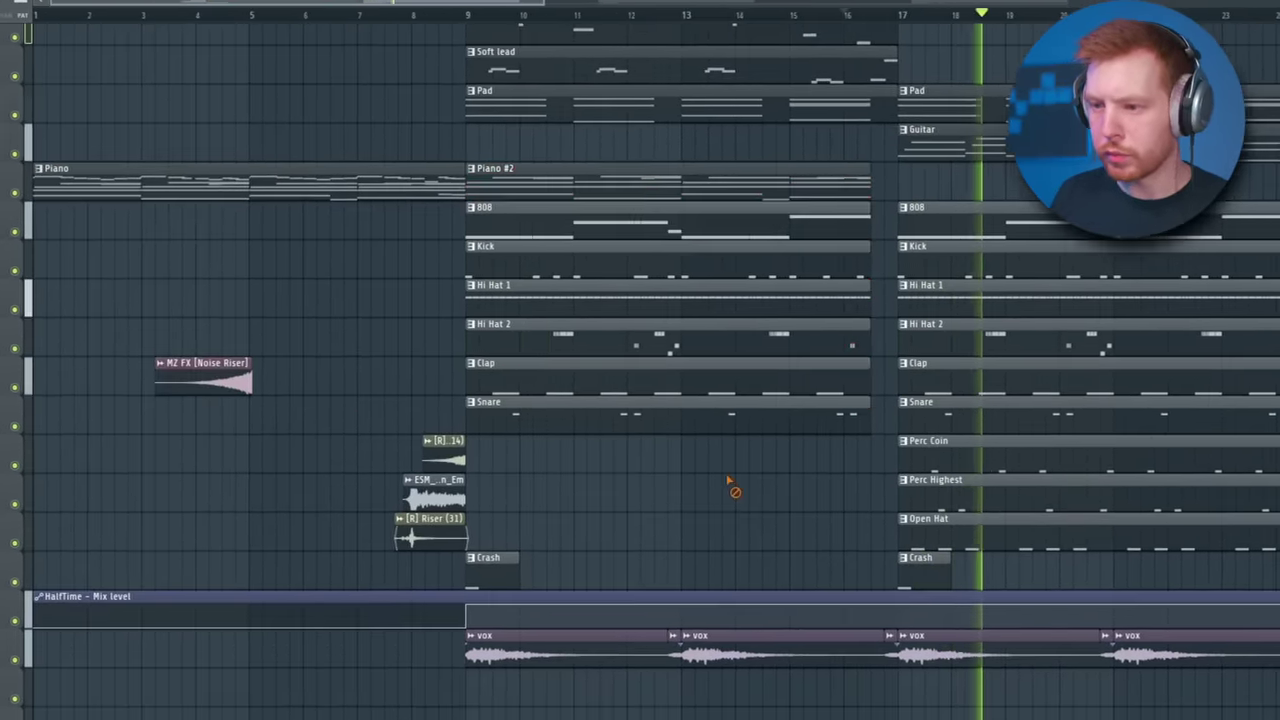
drag(66, 210, 848, 312)
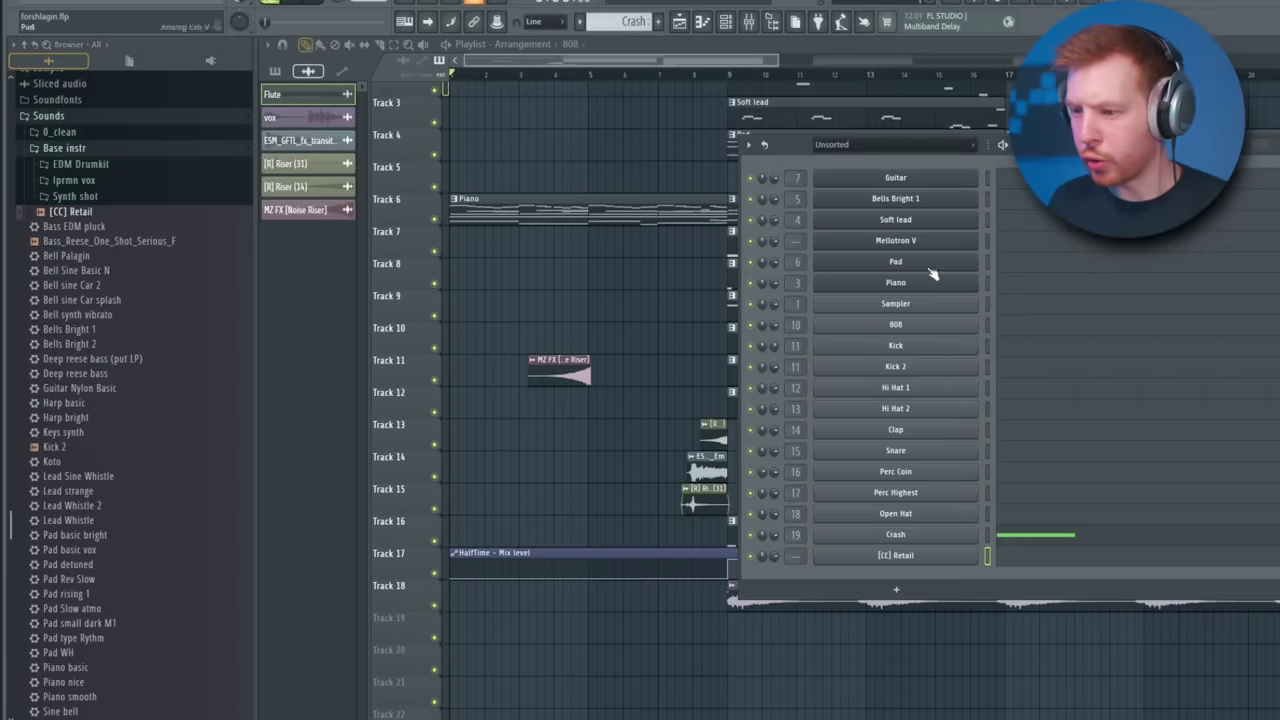
- Write a sustained melody in the piano roll with D5, G5, E5, D5, D6 and E5 notes, and raise the last E5 note
drag(990, 142, 814, 109)
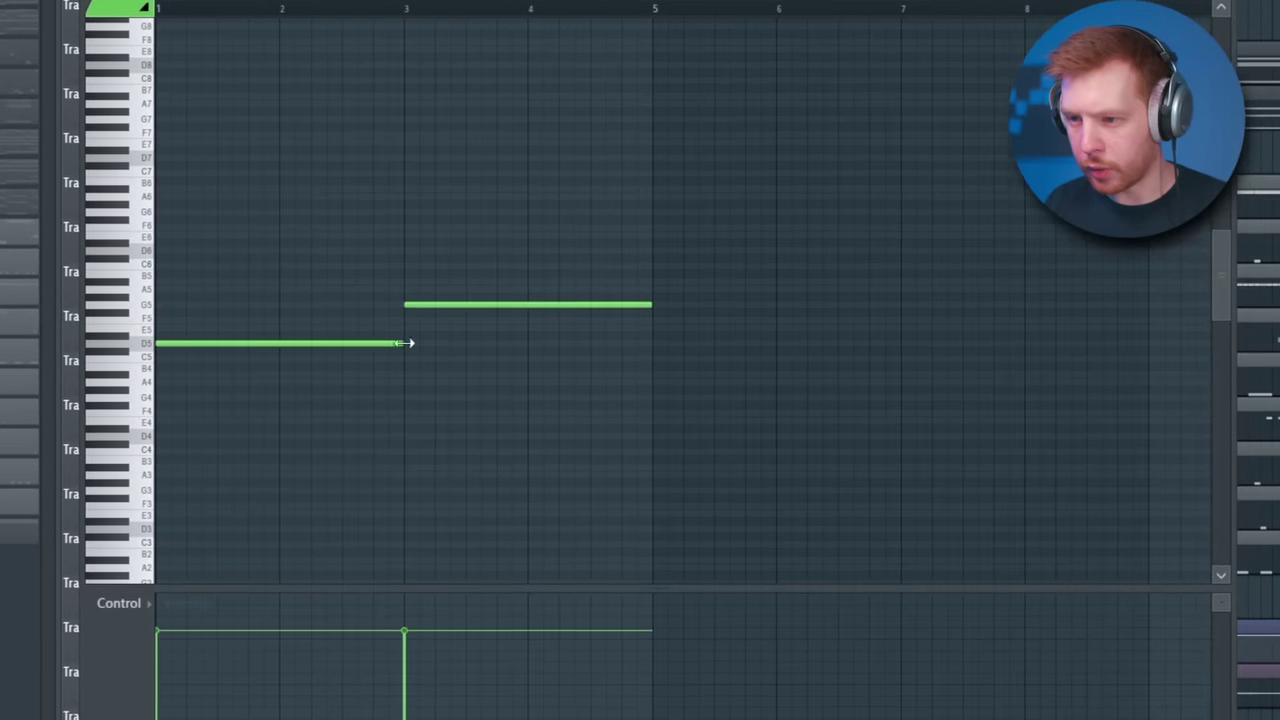
ctrl+scroll(675, 345, up, 3)
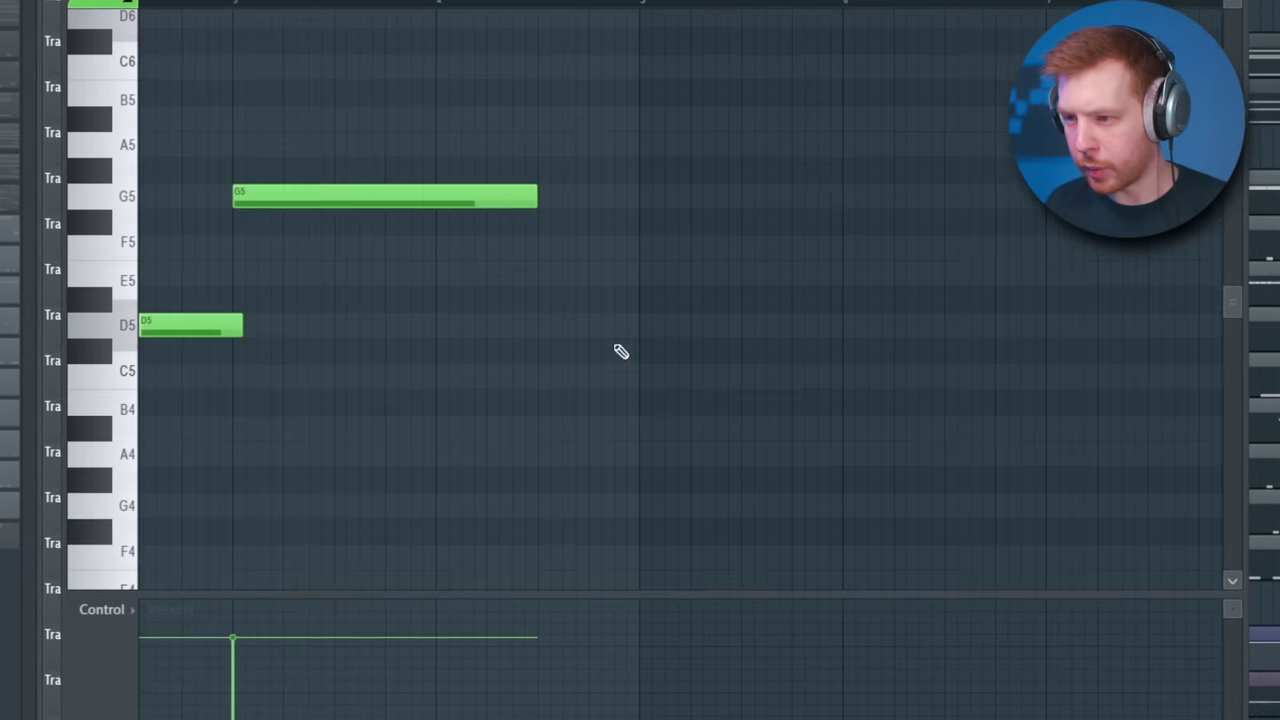
click(600, 274)
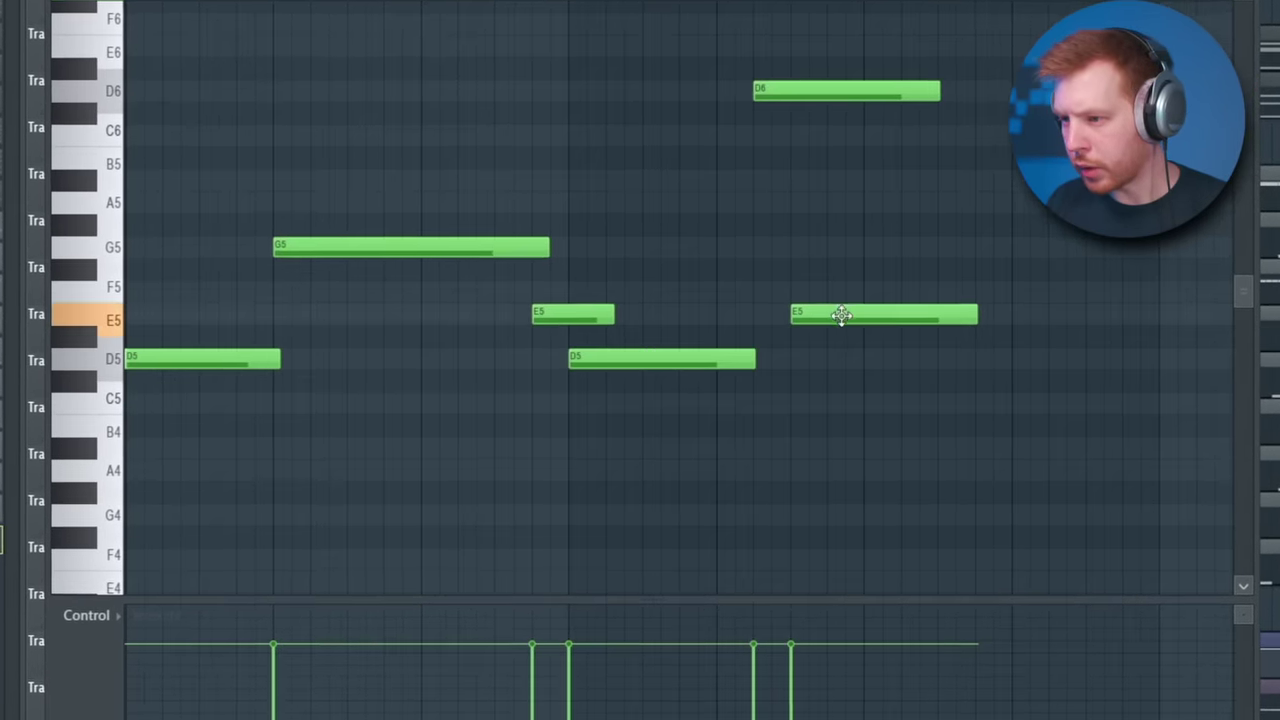
drag(841, 315, 838, 287)
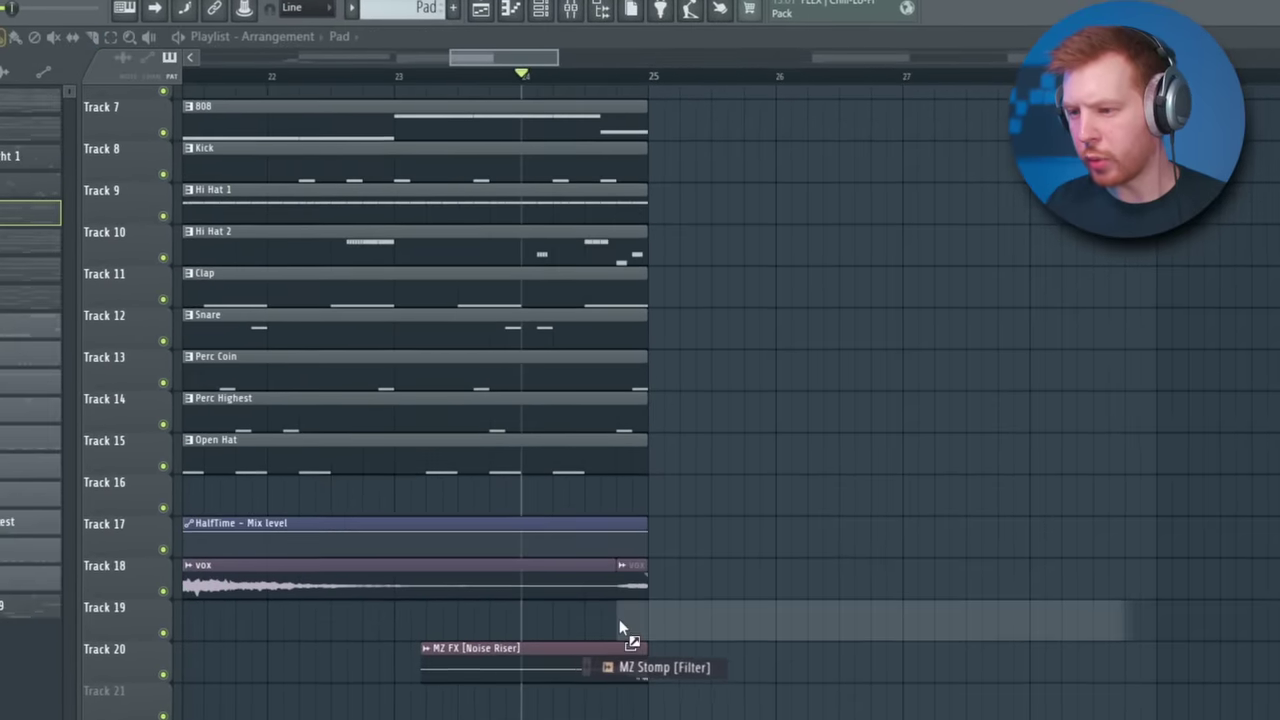
- Place the MZ Stomp [Filter] sample on track 19 where the drum clips end before bar 25
drag(623, 634, 620, 612)
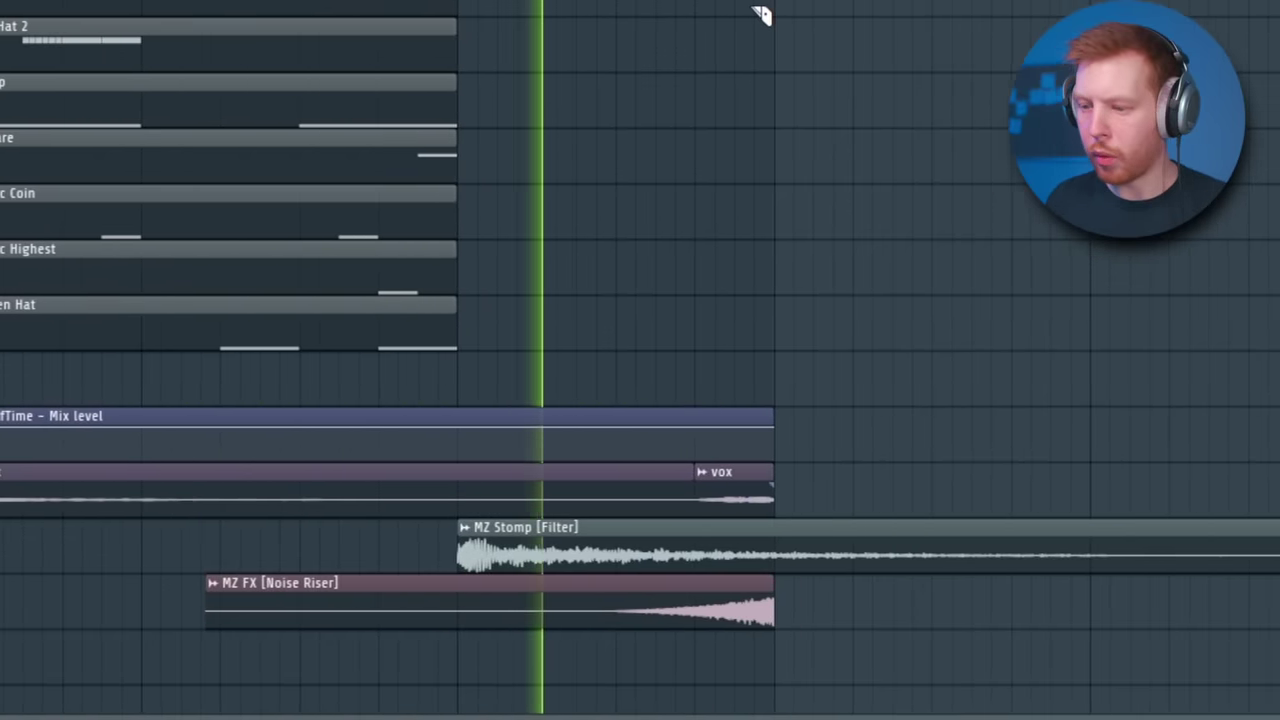
scroll(686, 63, down, 3)
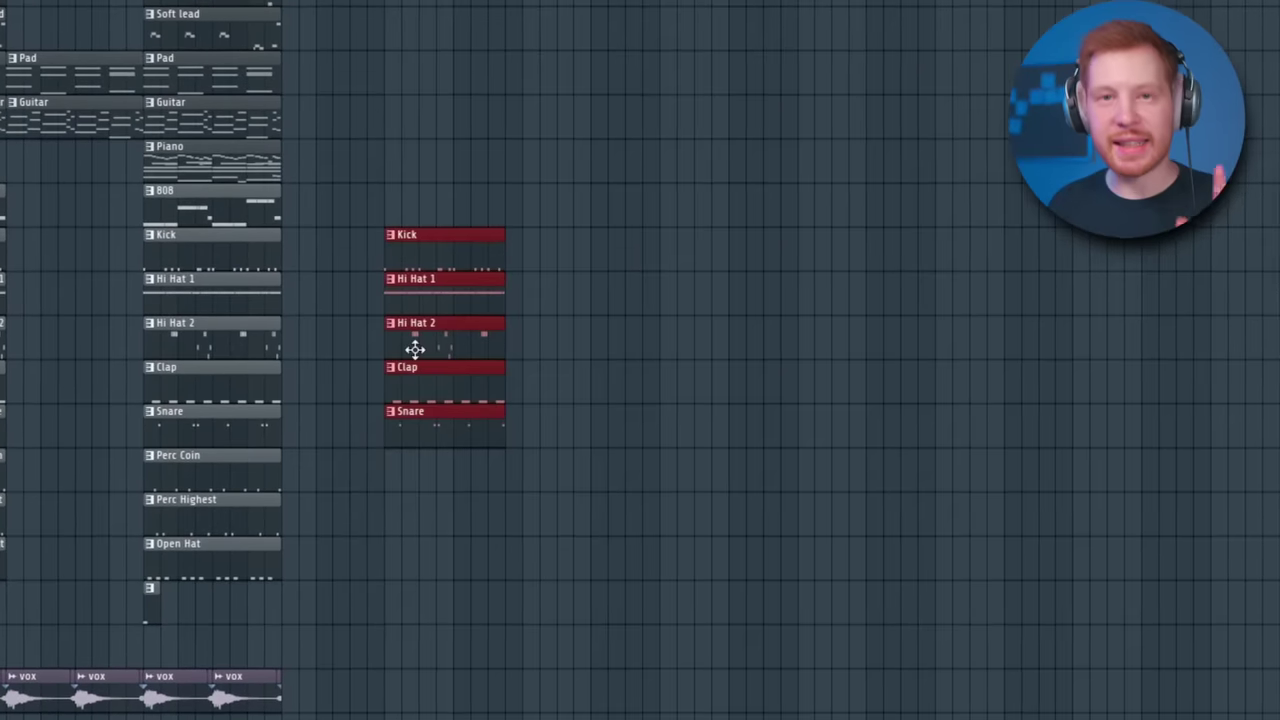
- Consolidate the copied kick, hi-hat, clap and snare clips into one 24-bit WAV clip and stretch it to double length
drag(486, 328, 623, 715)
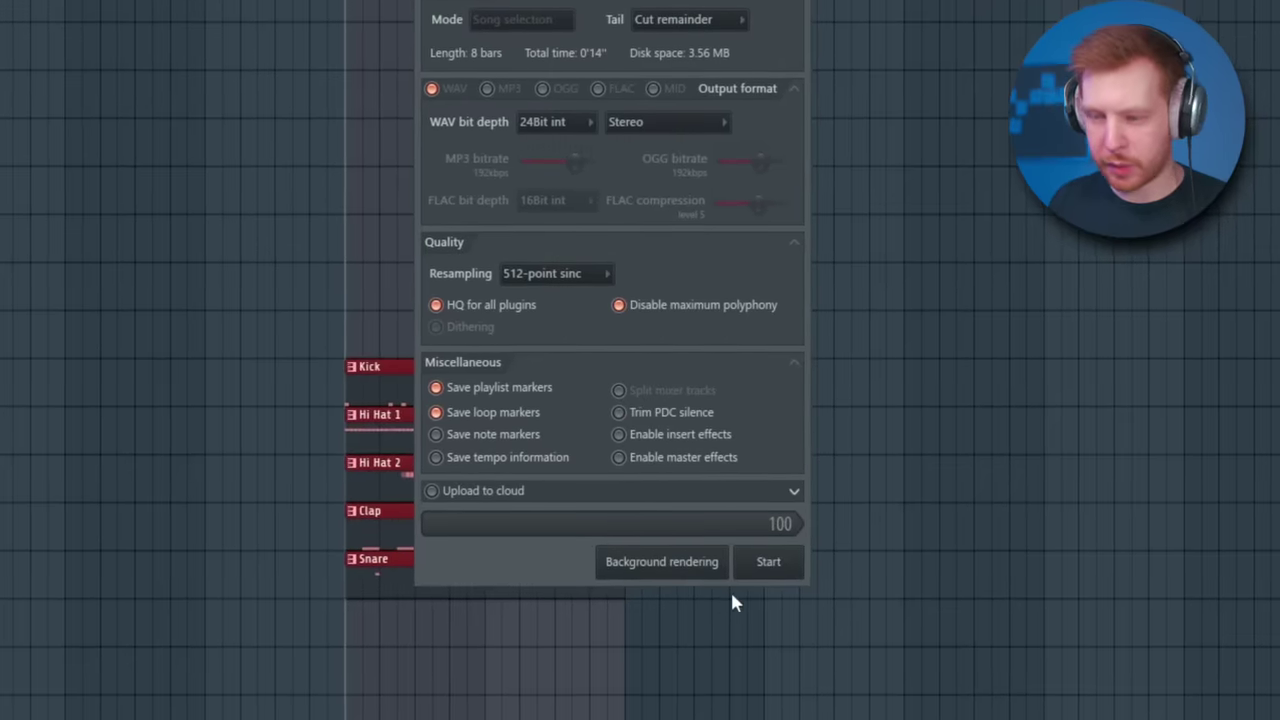
click(766, 560)
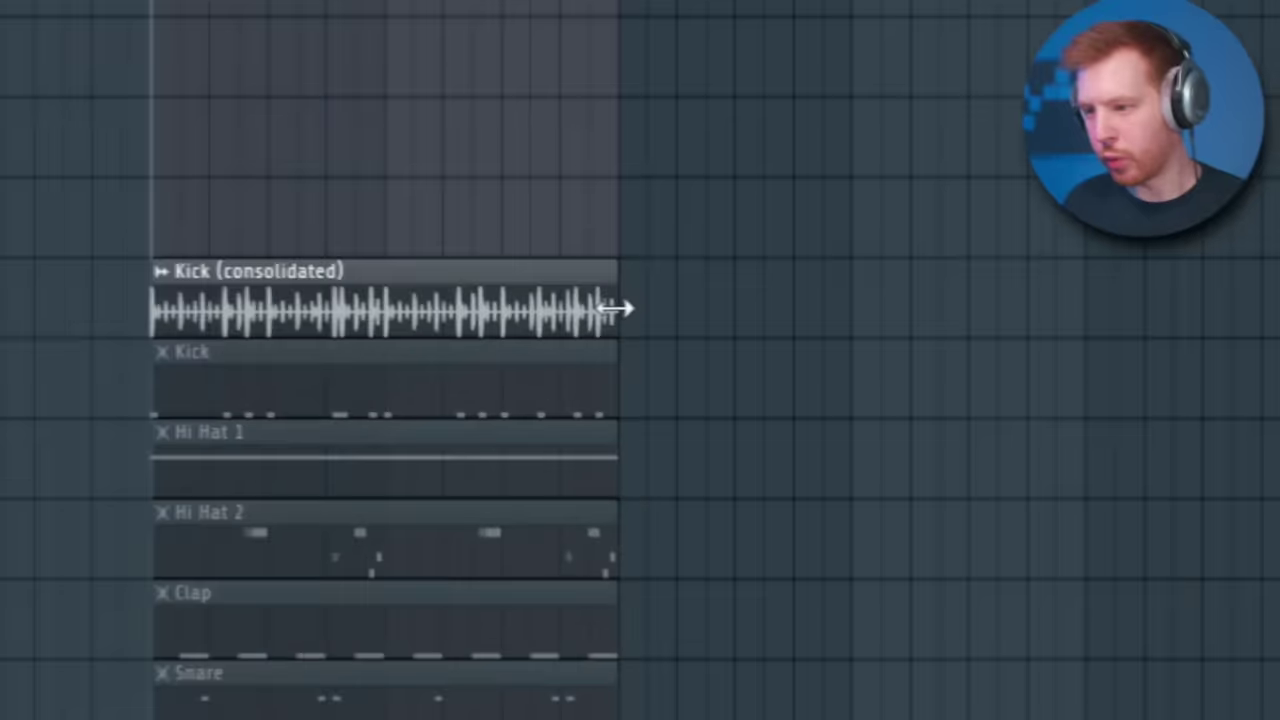
drag(615, 308, 1063, 331)
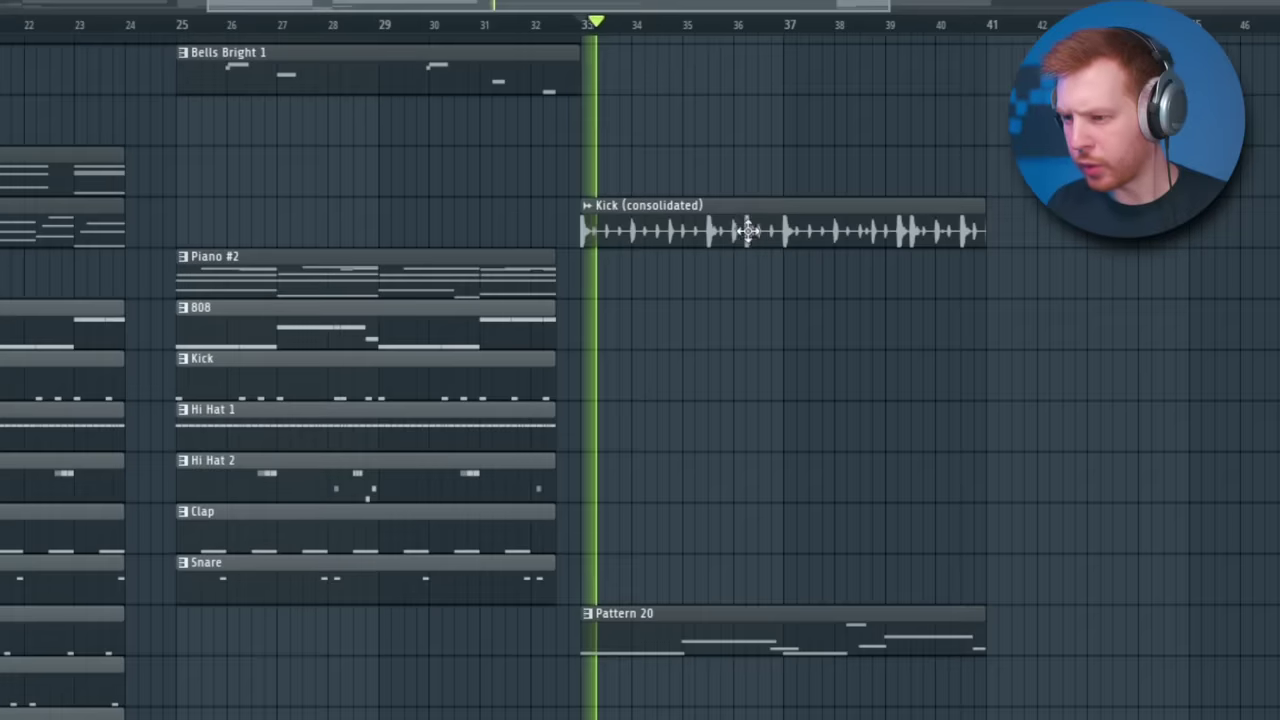
double_click(748, 231)
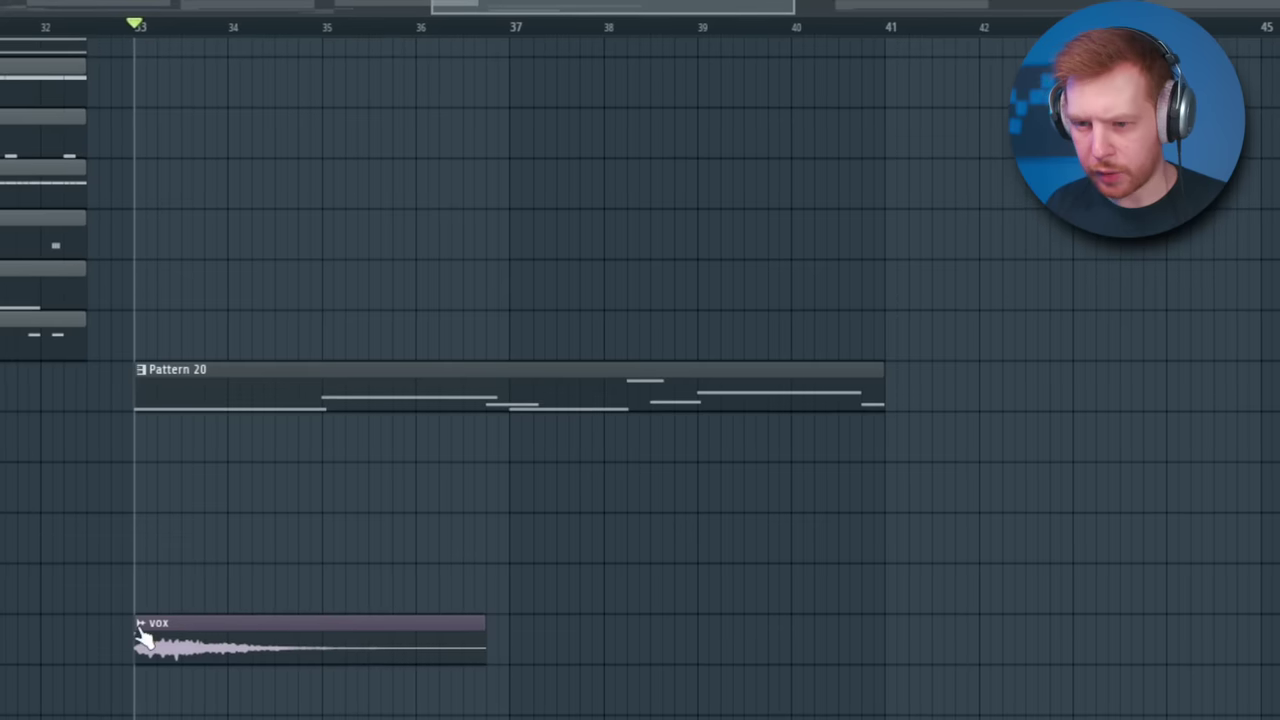
- Make the vox clip at bar 33 a unique sample and place a copy of it at bar 37
click(140, 626)
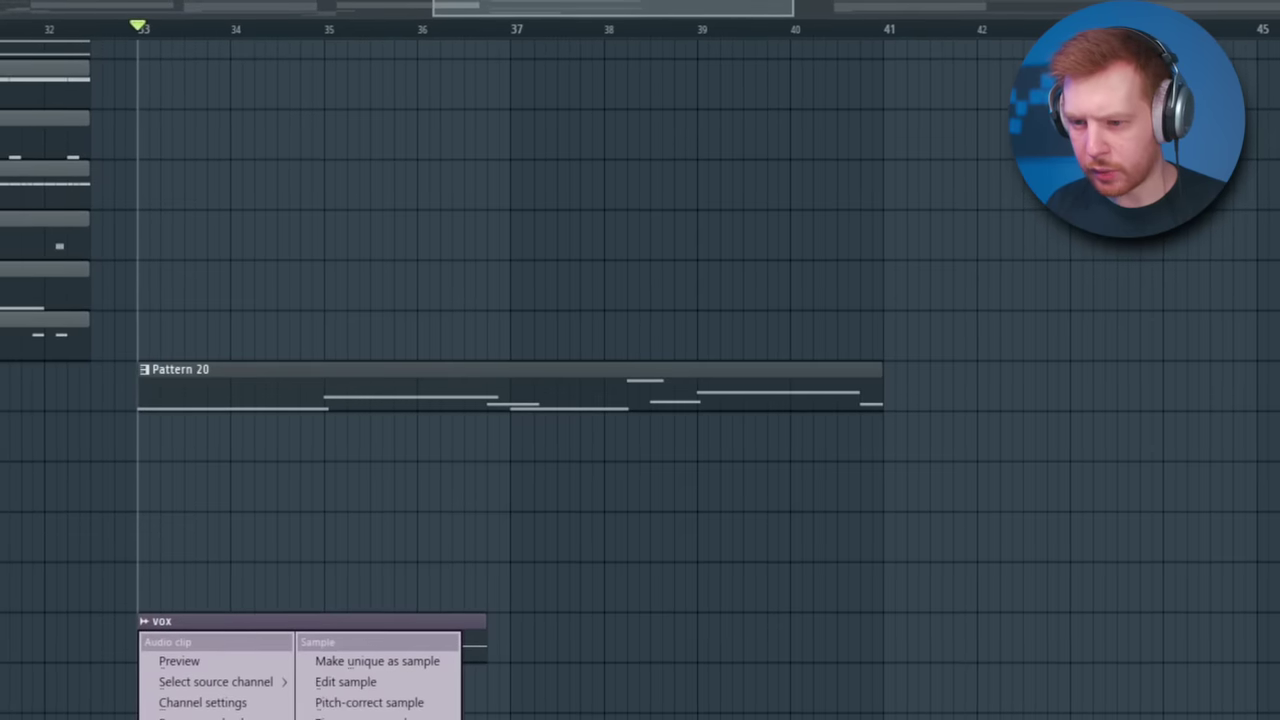
click(367, 662)
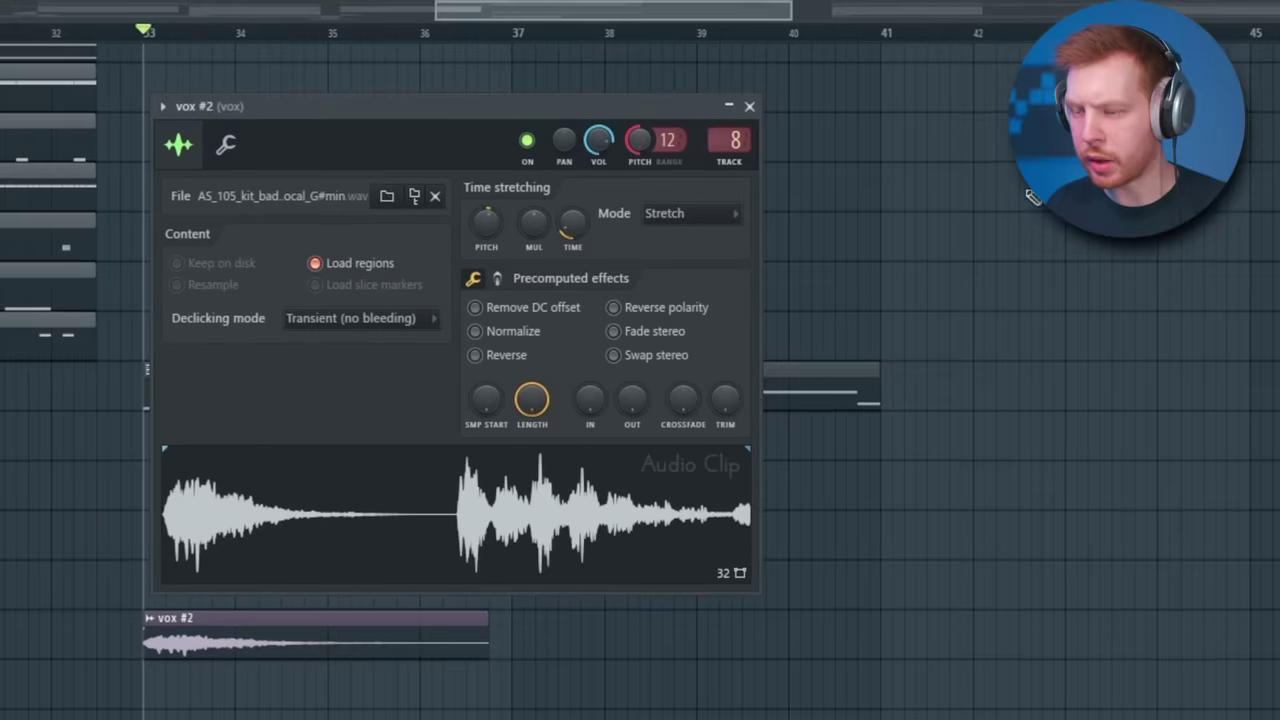
key(Escape)
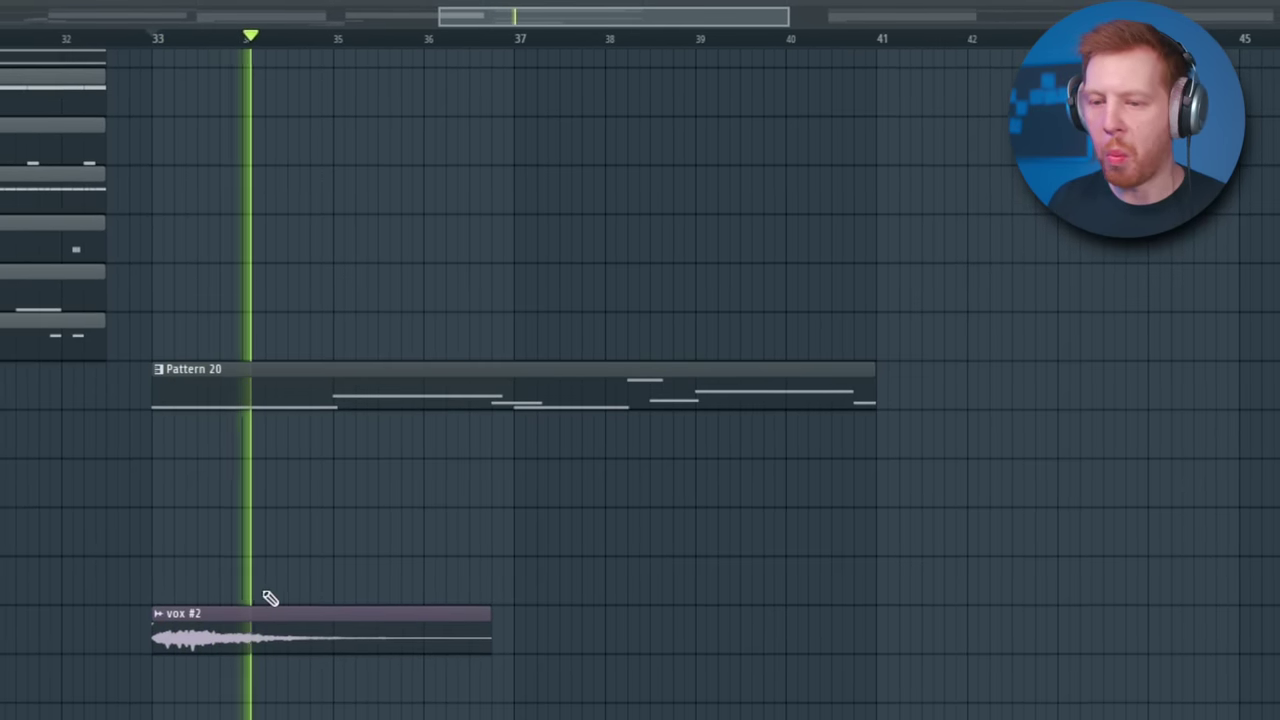
drag(270, 597, 580, 621)
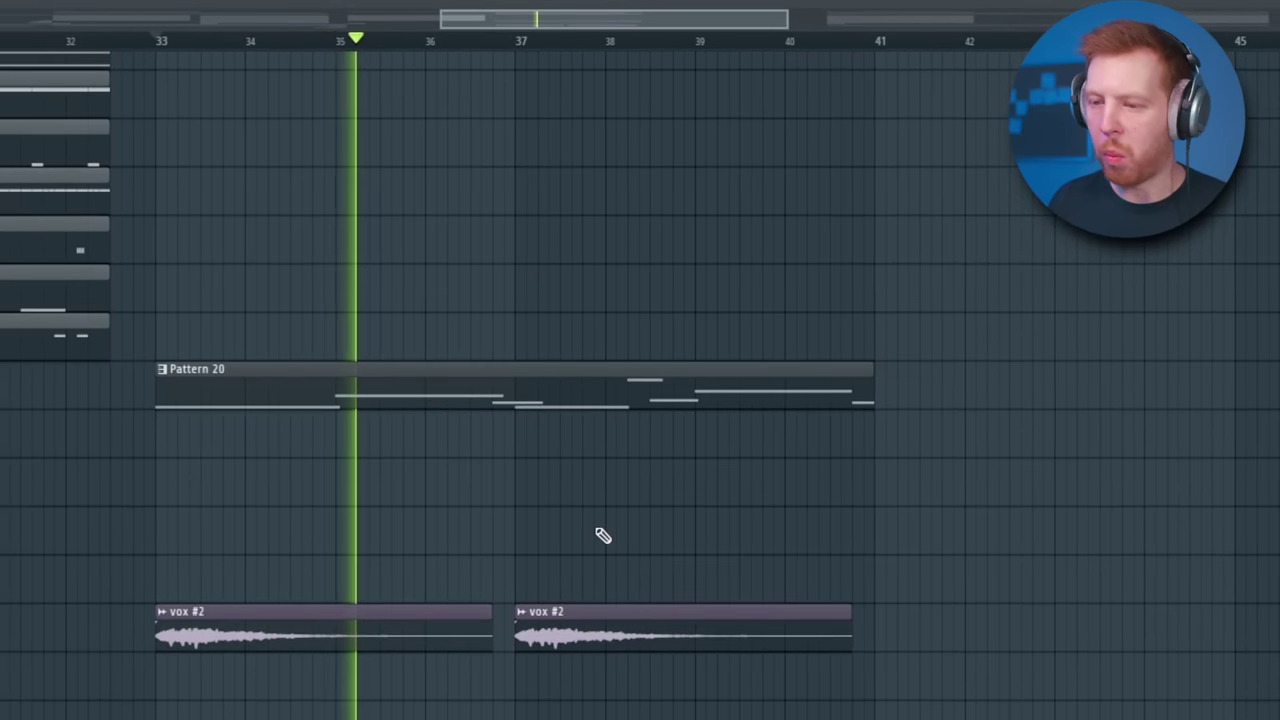
- In Newtone, raise the vocal tag's high note from A#4 to D5 and its final note by about one semitone
scroll(603, 536, down, 5)
scroll(584, 571, up, 4)
drag(281, 514, 436, 510)
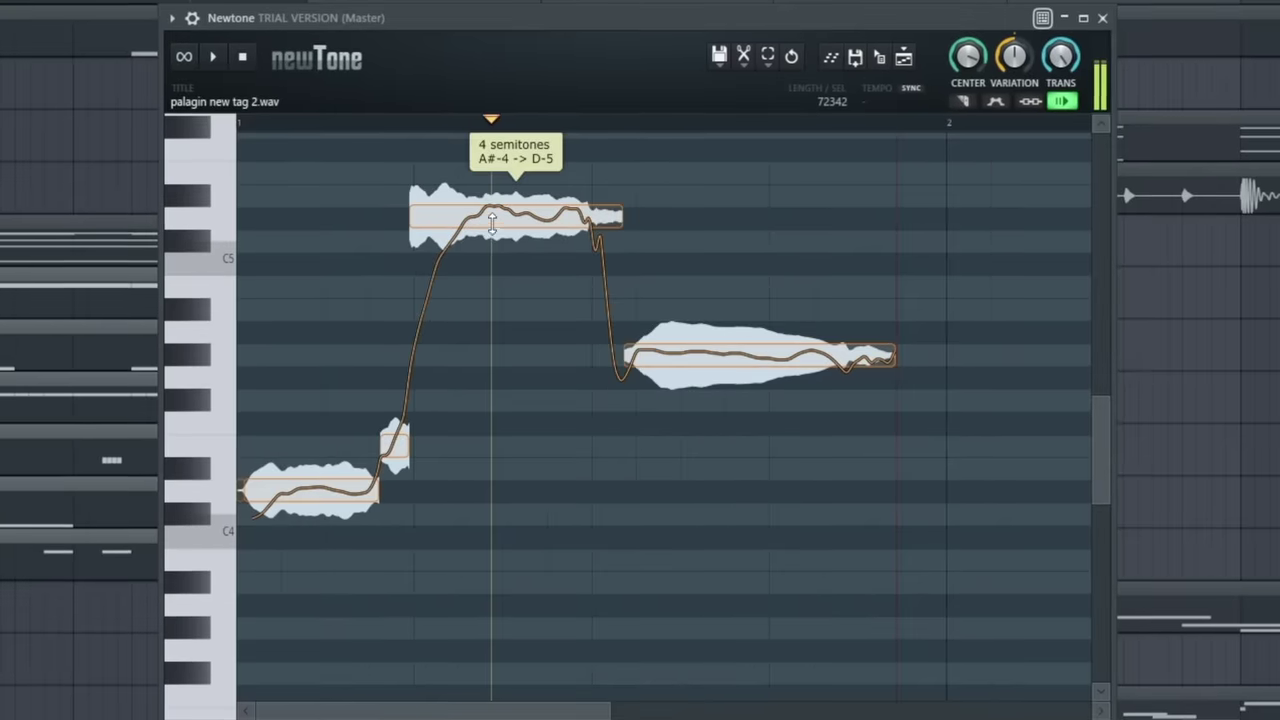
drag(732, 357, 732, 327)
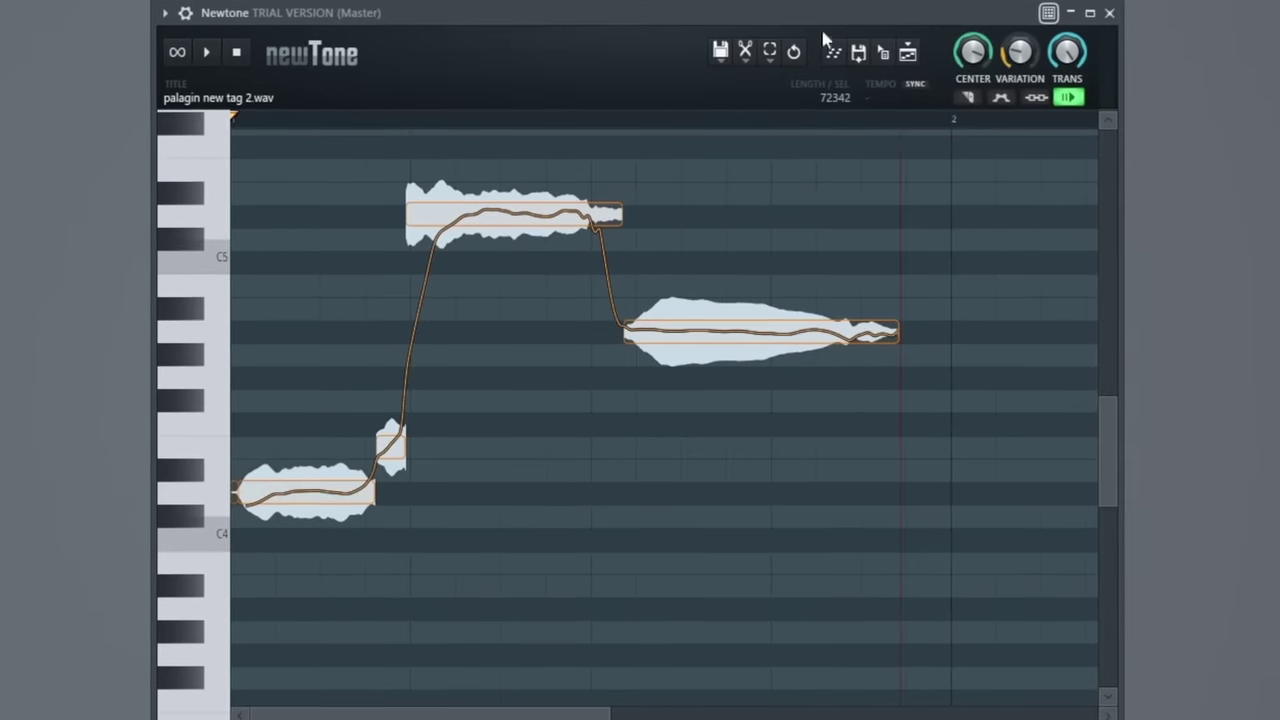
key(space)
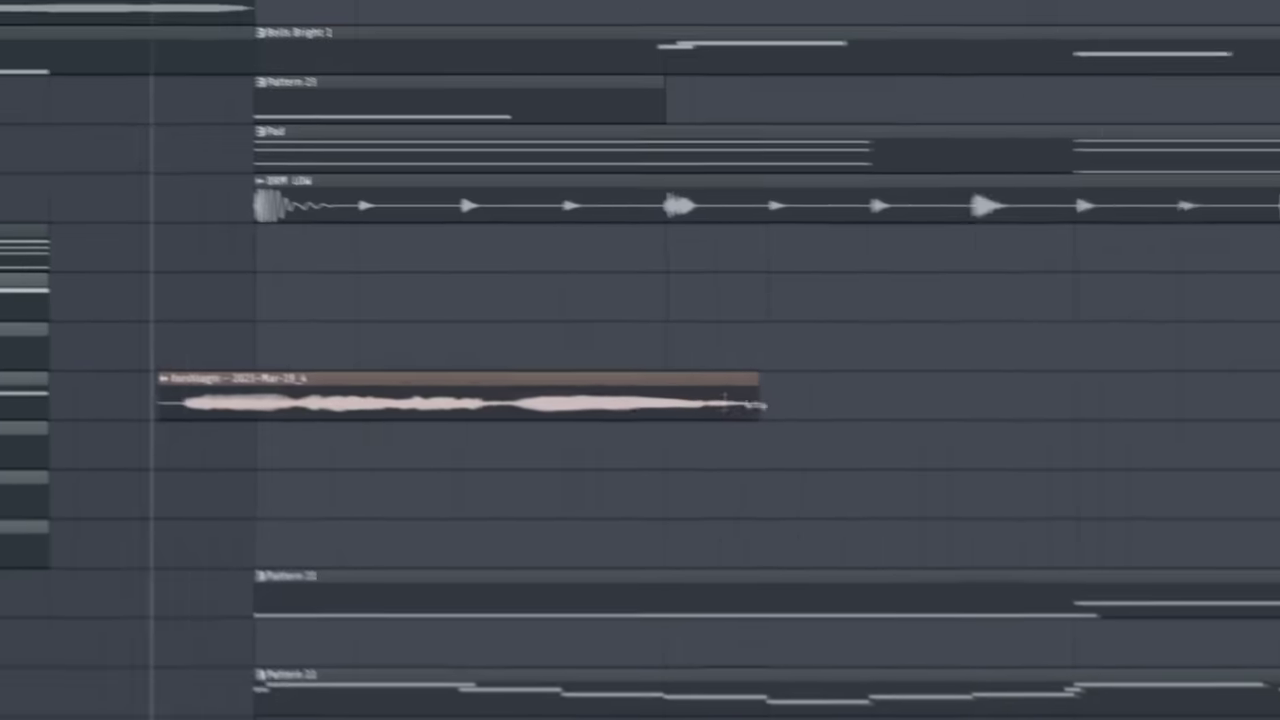
- Review the effects on the vocal tag's mixer track, including Little AlterBoy
scroll(737, 349, down, 3)
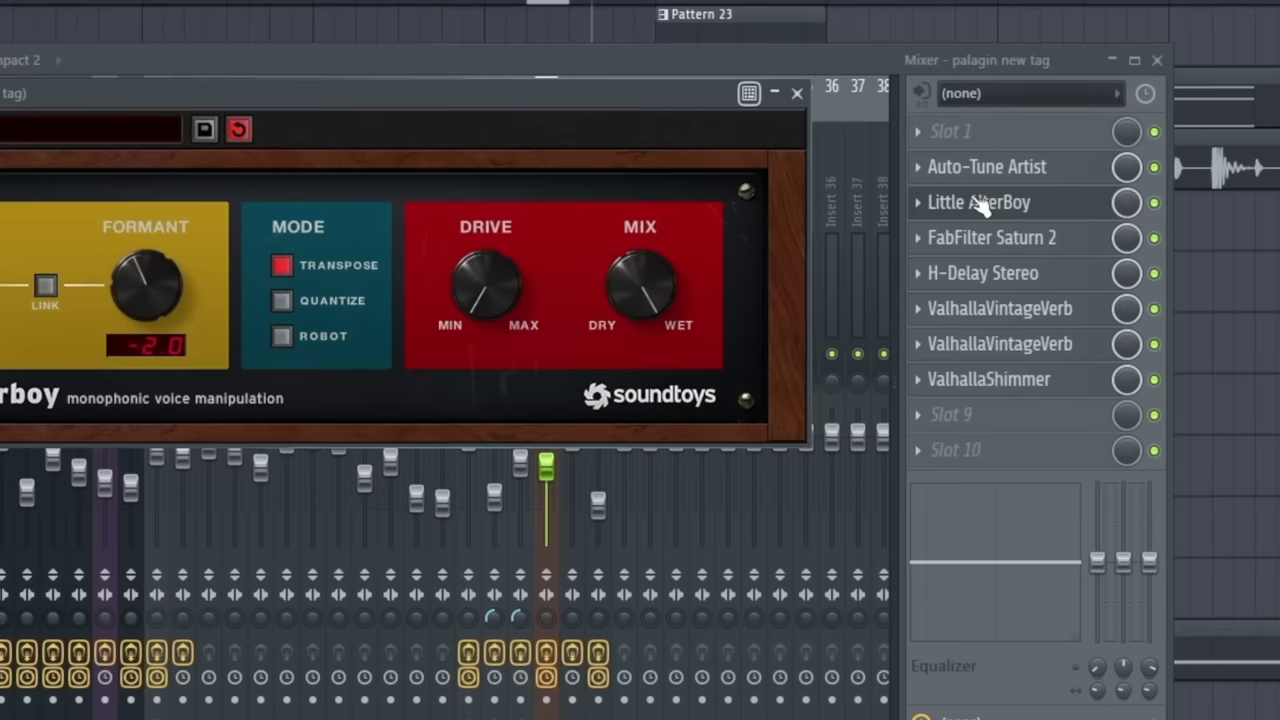
drag(417, 106, 851, 157)
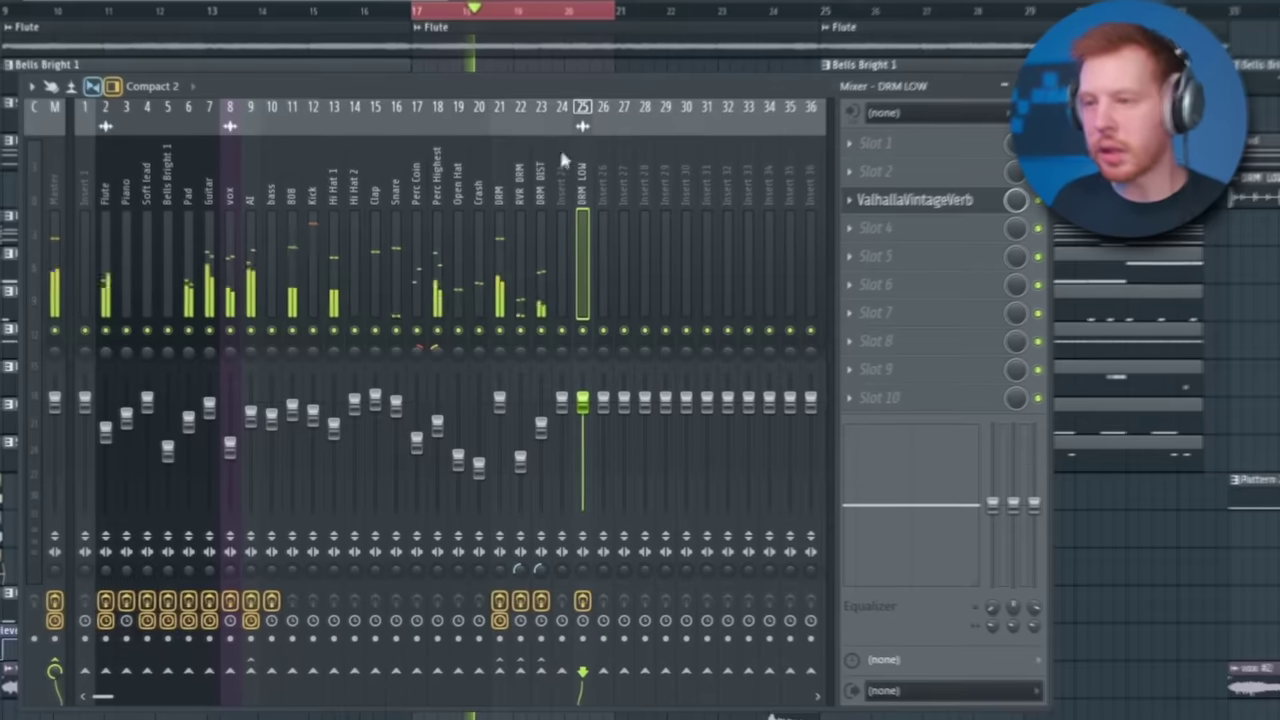
- Open FabFilter Saturn 2 and J37 Stereo on the DRM mixer track and lower the J37 noise level
click(503, 176)
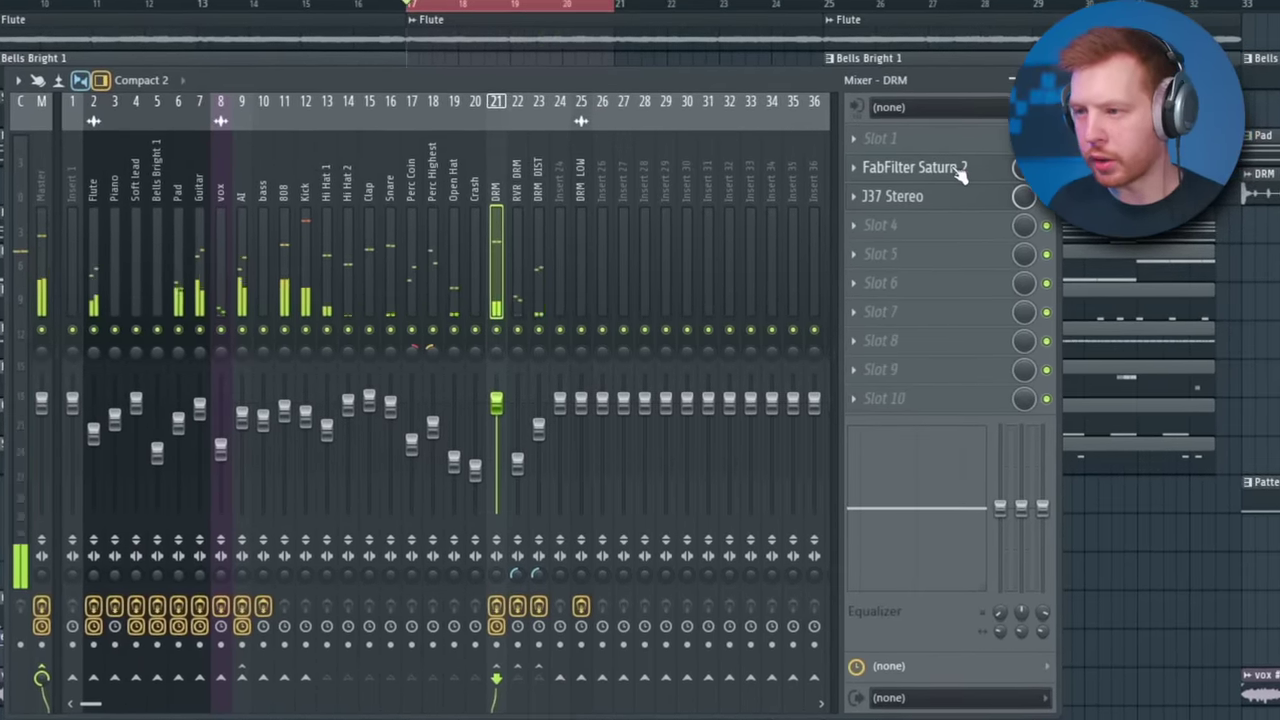
click(912, 168)
click(892, 196)
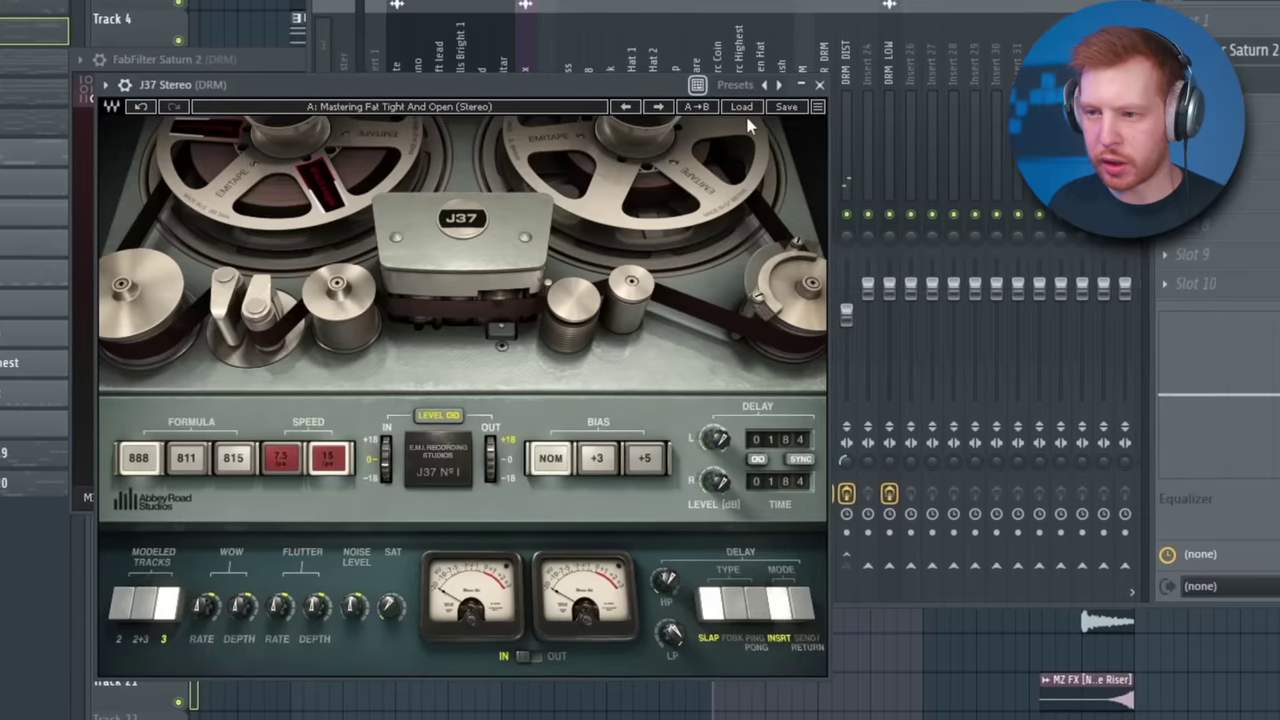
click(743, 109)
drag(355, 606, 355, 622)
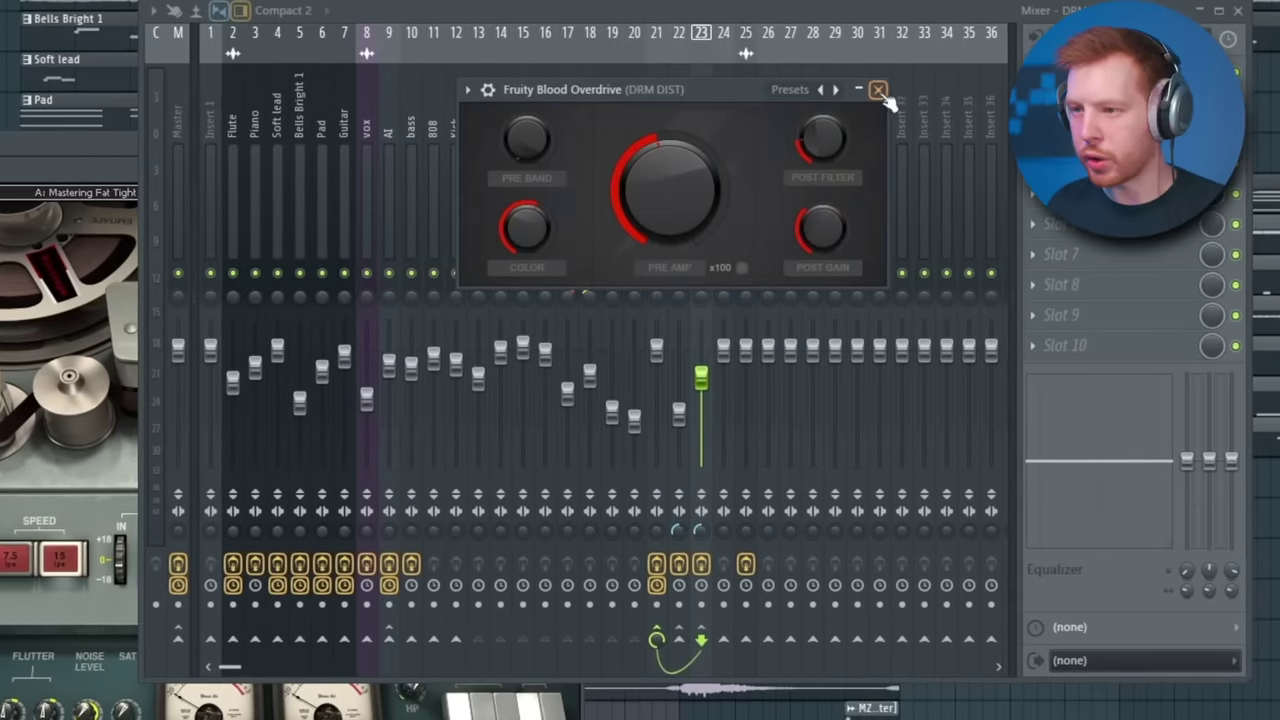
- Close Fruity Blood Overdrive on the DRM DIST track and play the song with the DRM mixer track soloed
click(879, 91)
click(641, 90)
click(659, 108)
key(space)
right_click(657, 273)
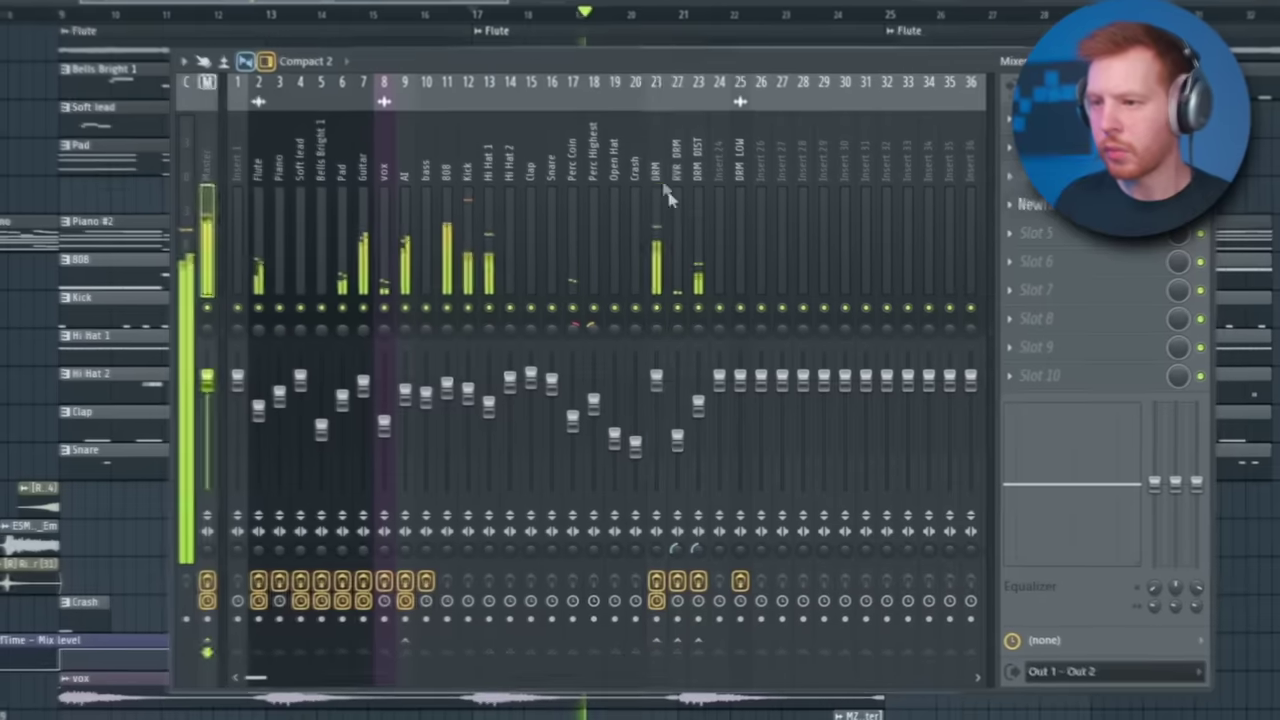
click(662, 170)
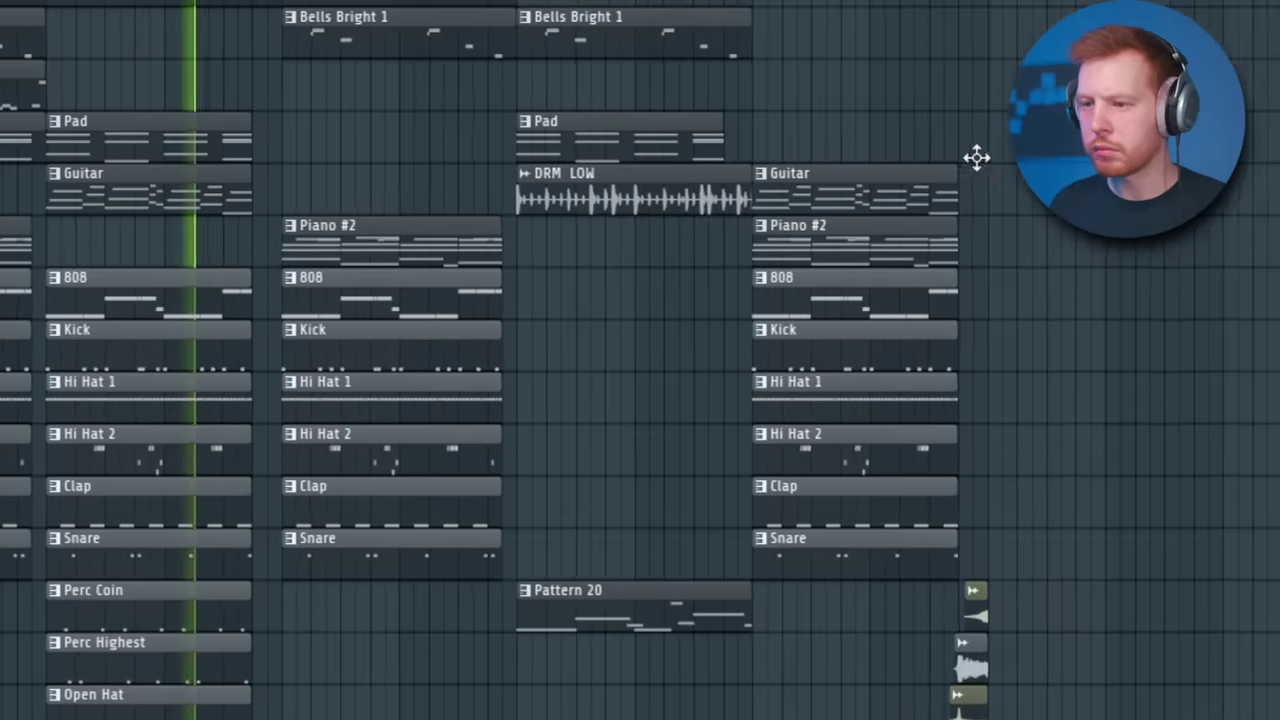
drag(977, 158, 823, 160)
scroll(823, 160, down, 1)
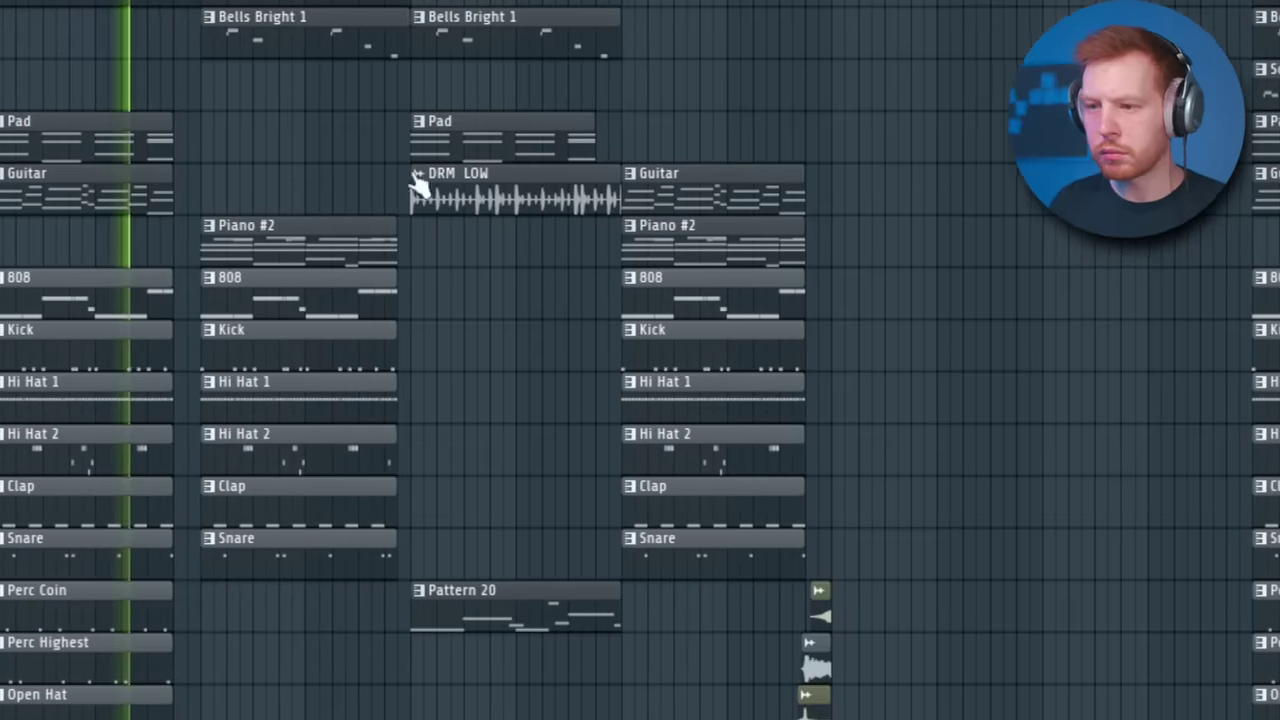
drag(702, 171, 677, 151)
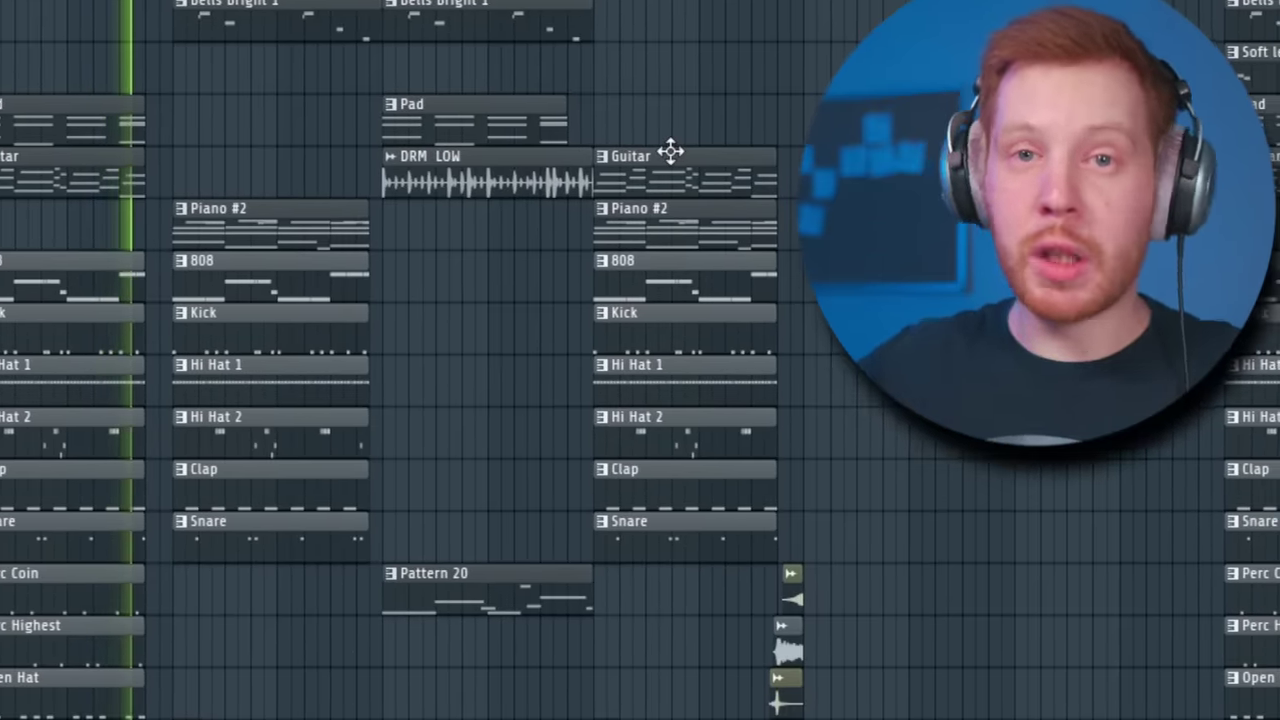